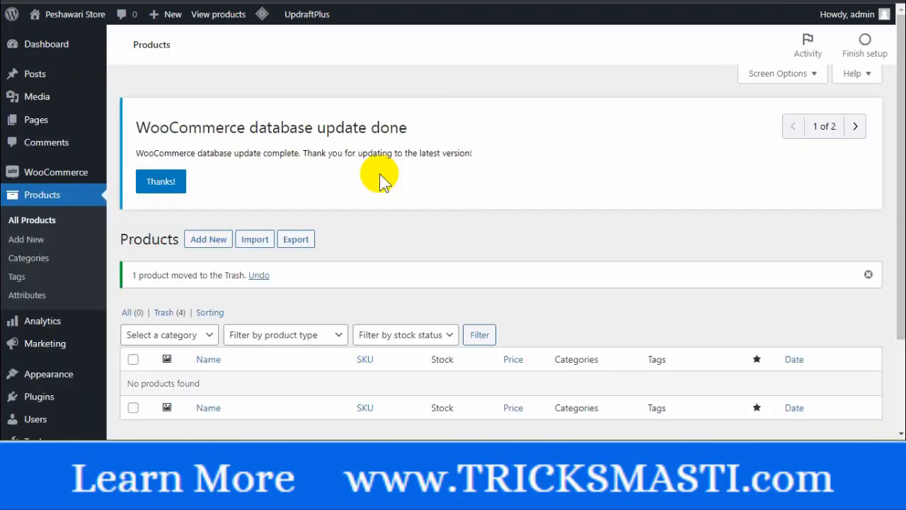
Start a new product and name it "Peshawari Chappal 2022".
{"action": "left_click", "coordinate": [60, 243]}
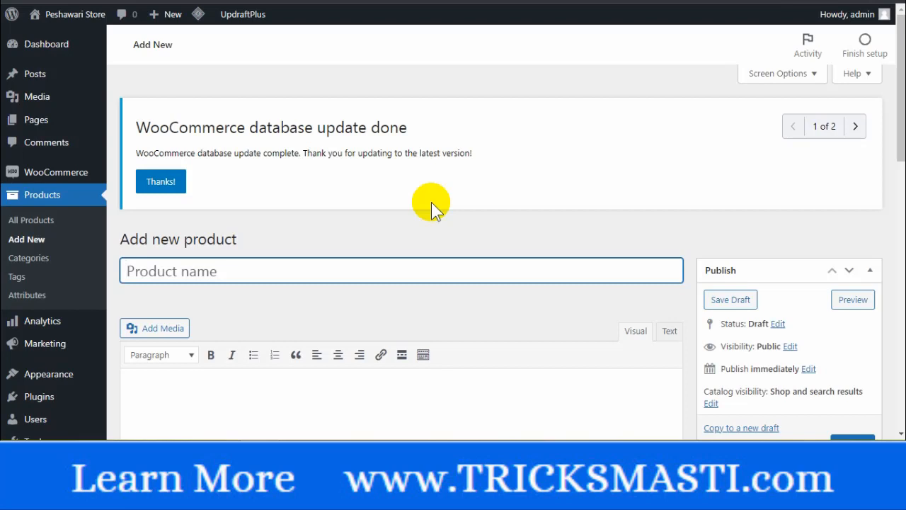
{"action": "left_click_drag", "start_coordinate": [899, 124], "coordinate": [902, 150]}
{"action": "type", "text": "P"}
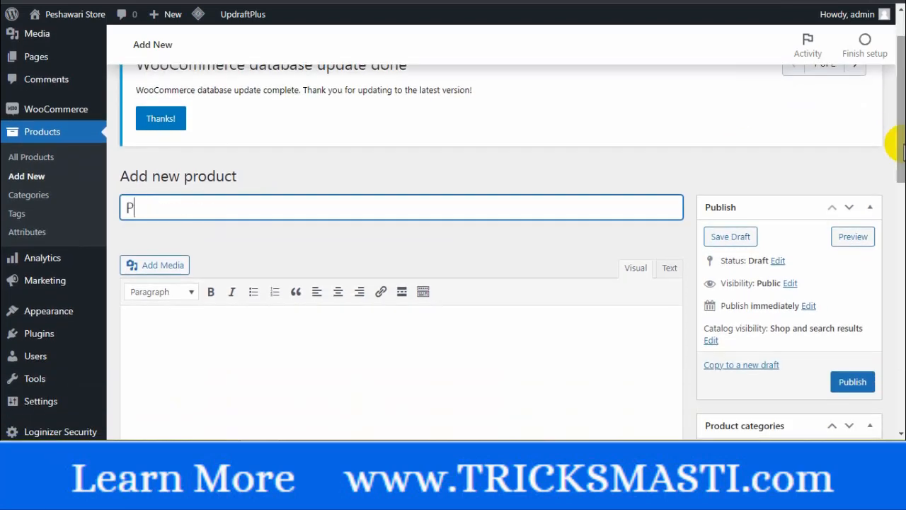
{"action": "type", "text": "eshawari Chappal 2022"}
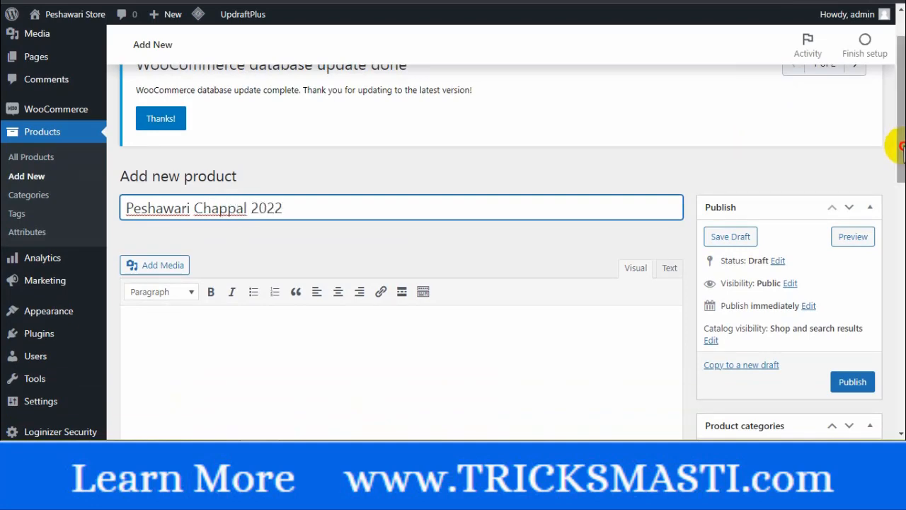
Assign the product to the For Mens category and use the first media library picture as its product image.
{"action": "left_click_drag", "start_coordinate": [896, 145], "coordinate": [897, 235]}
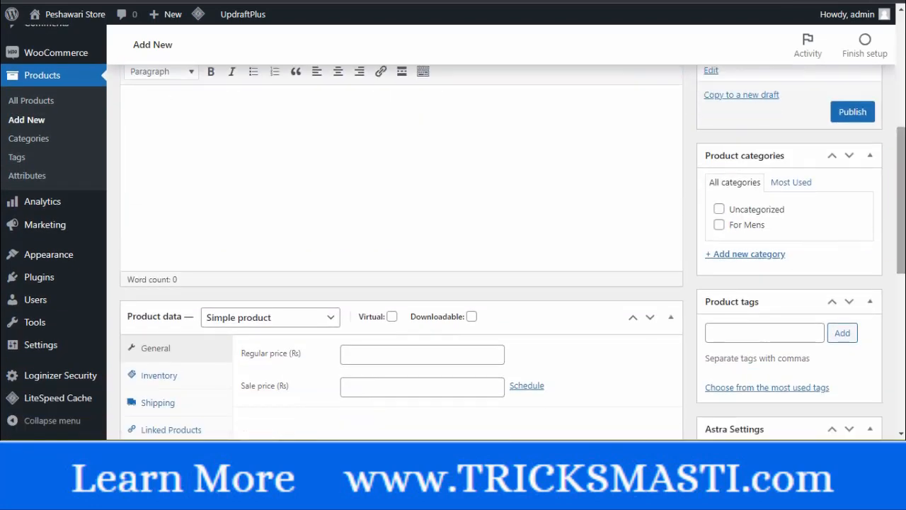
{"action": "left_click", "coordinate": [719, 225]}
{"action": "scroll", "coordinate": [449, 357], "scroll_direction": "down", "scroll_amount": 3}
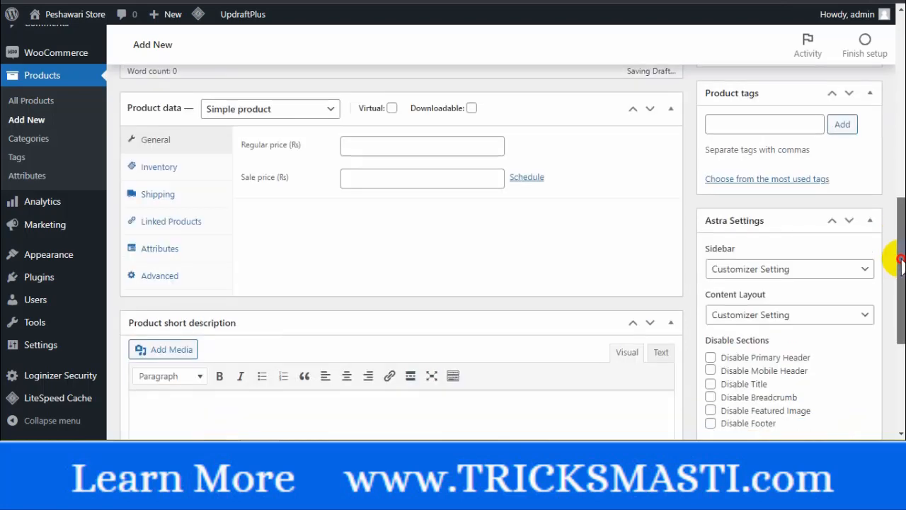
{"action": "left_click_drag", "start_coordinate": [900, 265], "coordinate": [748, 371]}
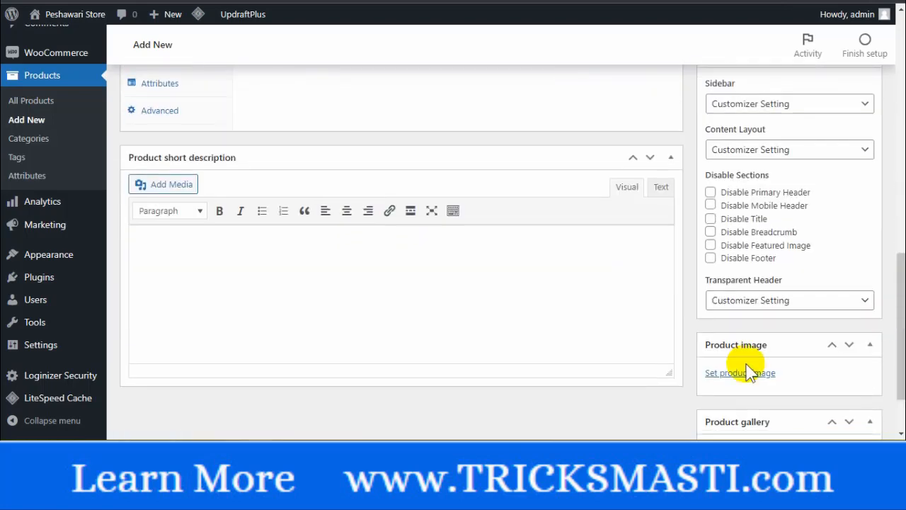
{"action": "left_click", "coordinate": [724, 370]}
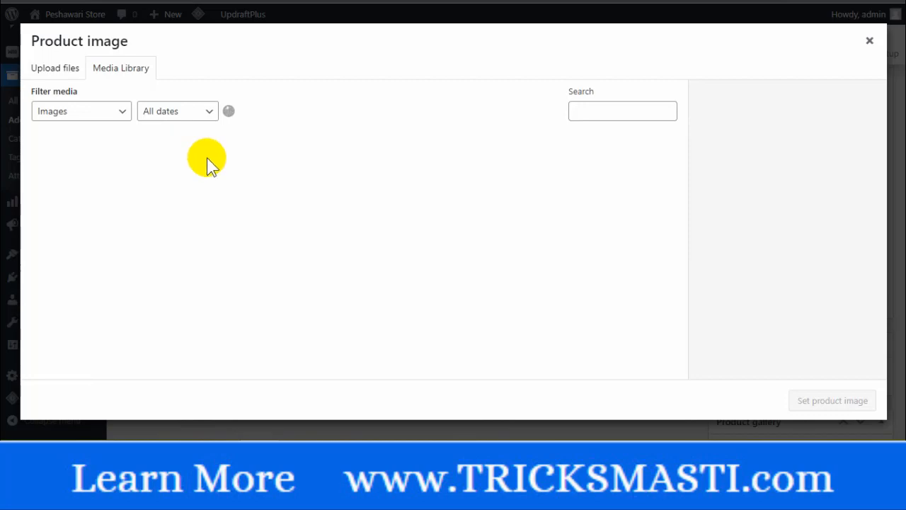
{"action": "left_click", "coordinate": [80, 185]}
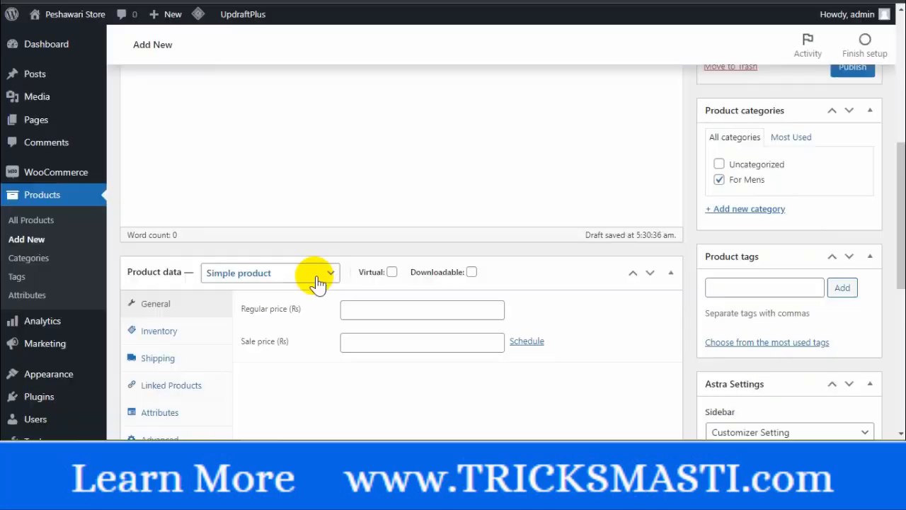
Publish Peshawari Chappal 2022 as a Grouped product and open its permalink.
{"action": "left_click", "coordinate": [318, 280]}
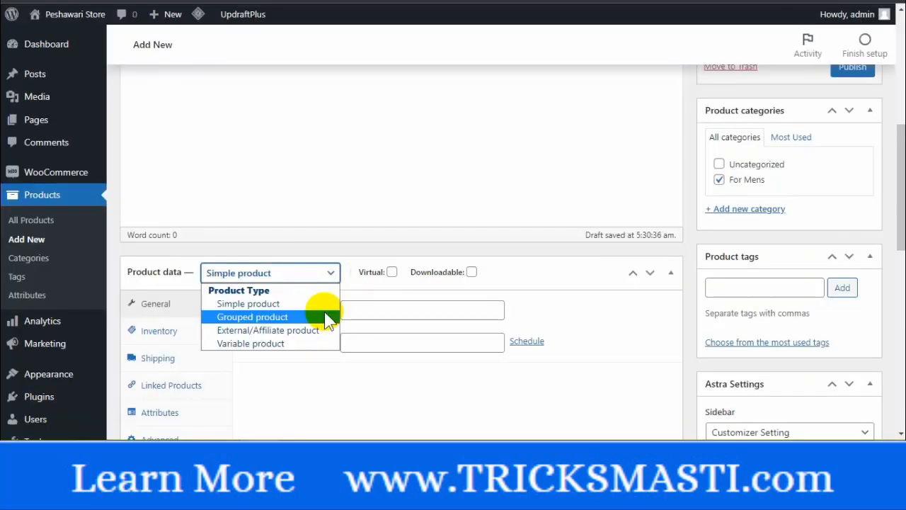
{"action": "left_click", "coordinate": [324, 317]}
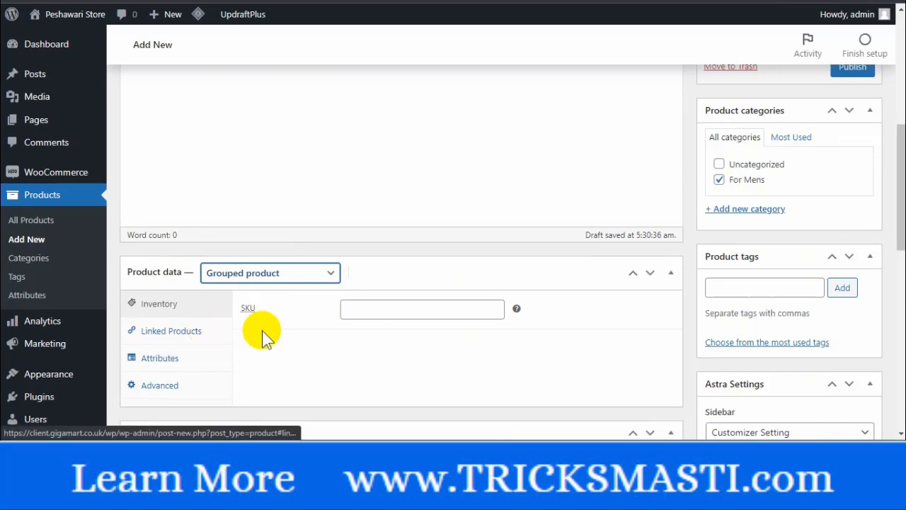
{"action": "scroll", "coordinate": [891, 166], "scroll_direction": "up", "scroll_amount": 2}
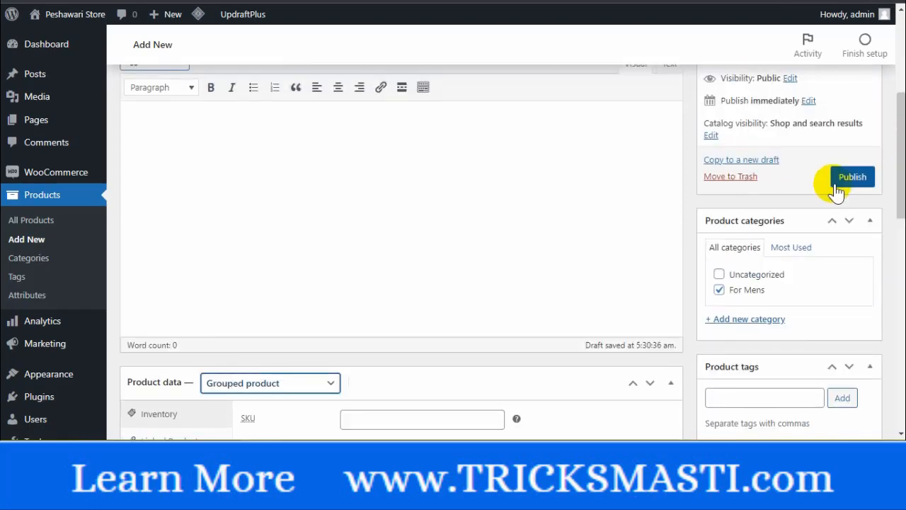
{"action": "left_click", "coordinate": [838, 181]}
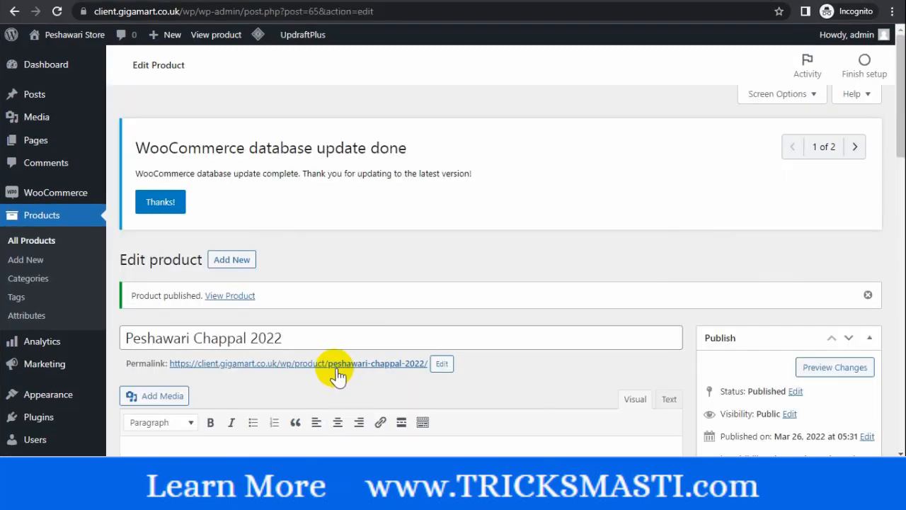
{"action": "left_click", "coordinate": [333, 364]}
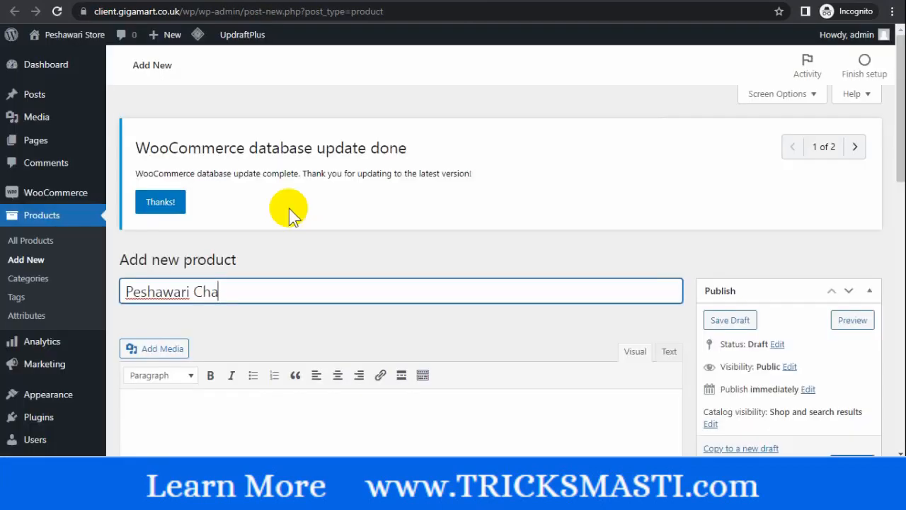
Name another new product "Peshawari Chappal For mens", correcting the capitalisation of "For".
{"action": "type", "text": "ppal FOr mens"}
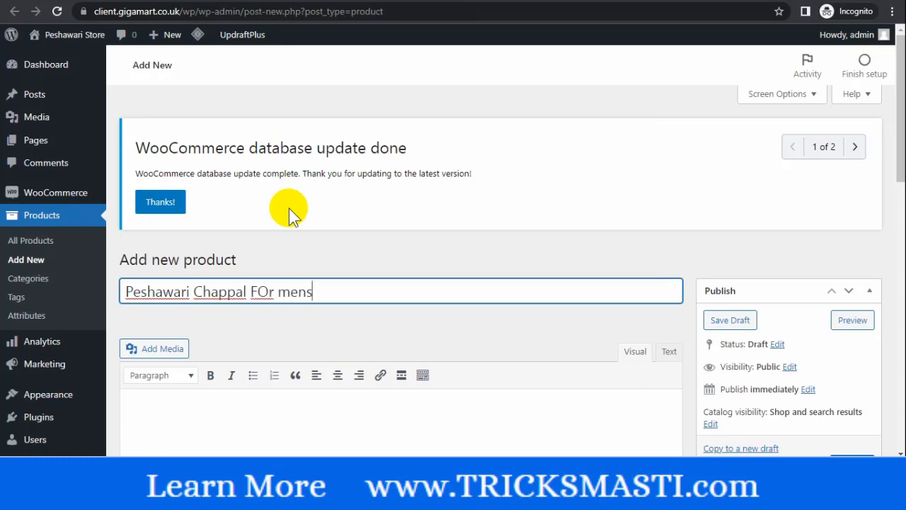
{"action": "key", "text": "Left"}
{"action": "key", "text": "Left"}
{"action": "key", "text": "Left"}
Set the product image to the second picture in the media library, the dark brown sandal.
{"action": "left_click_drag", "start_coordinate": [902, 139], "coordinate": [902, 330]}
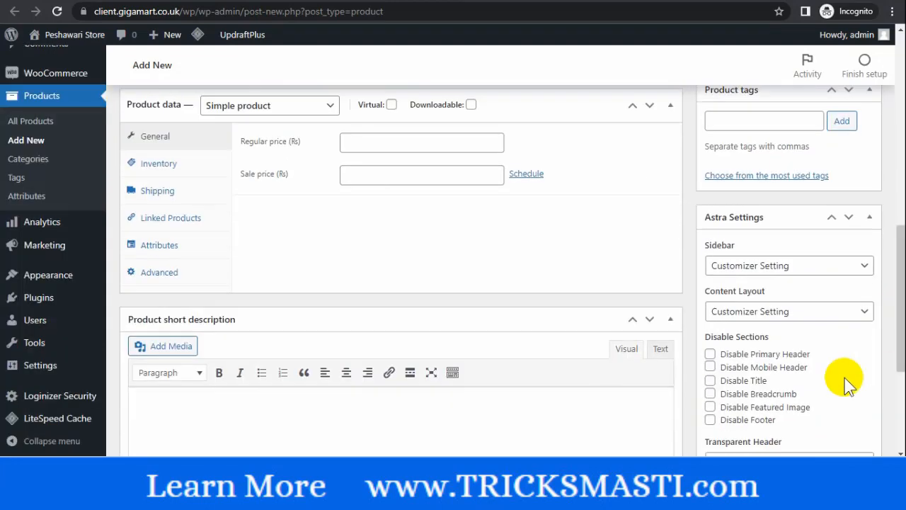
{"action": "left_click_drag", "start_coordinate": [898, 273], "coordinate": [894, 315]}
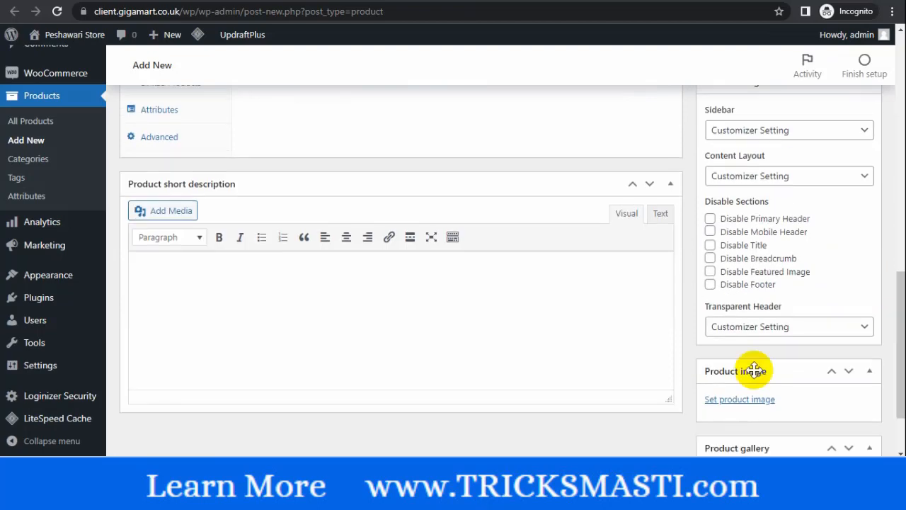
{"action": "left_click", "coordinate": [721, 410]}
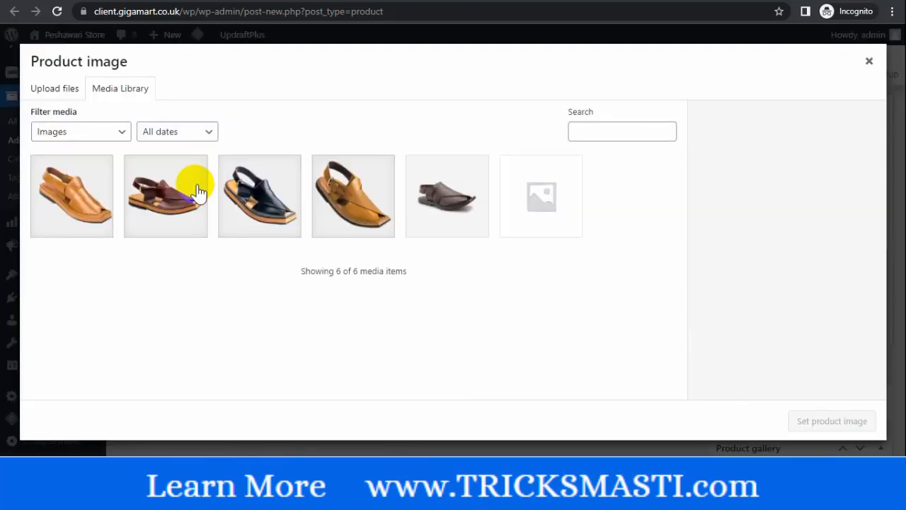
{"action": "left_click", "coordinate": [192, 187]}
{"action": "left_click", "coordinate": [828, 420]}
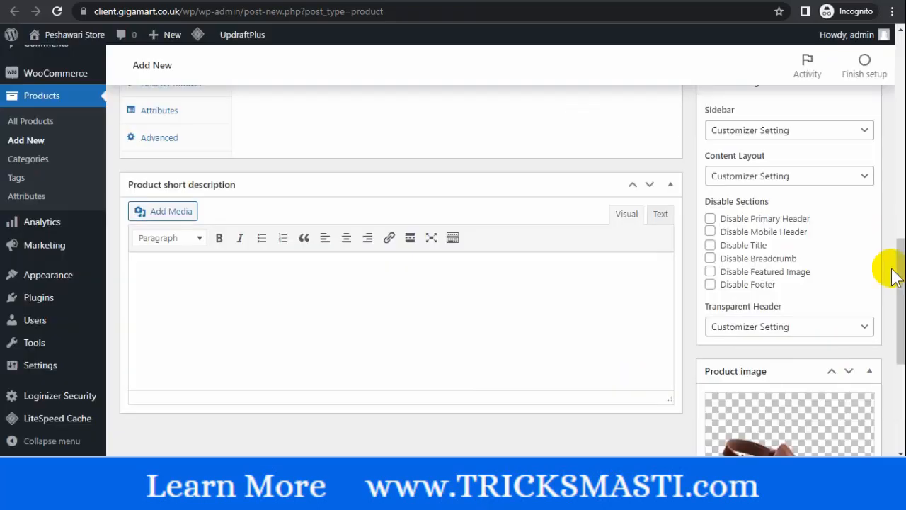
Set the regular price of the simple product to Rs 1000.
{"action": "left_click_drag", "start_coordinate": [896, 289], "coordinate": [897, 211]}
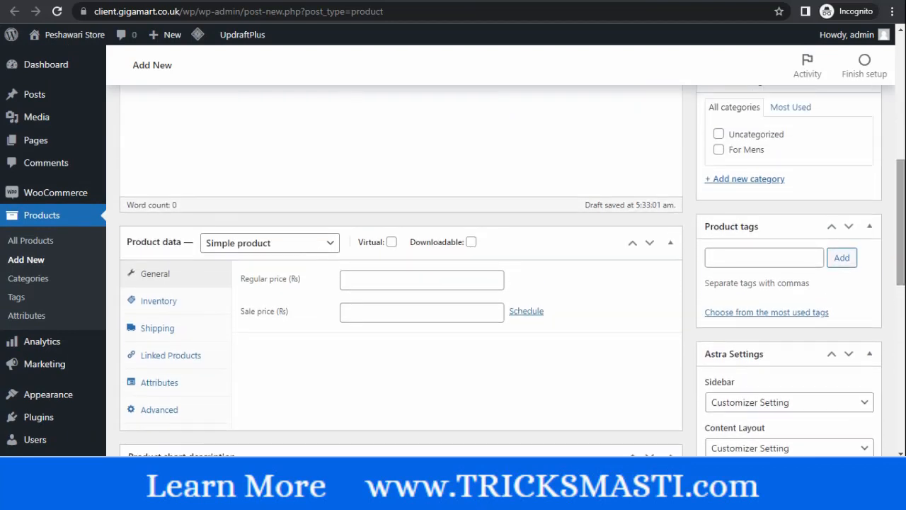
{"action": "left_click", "coordinate": [355, 280]}
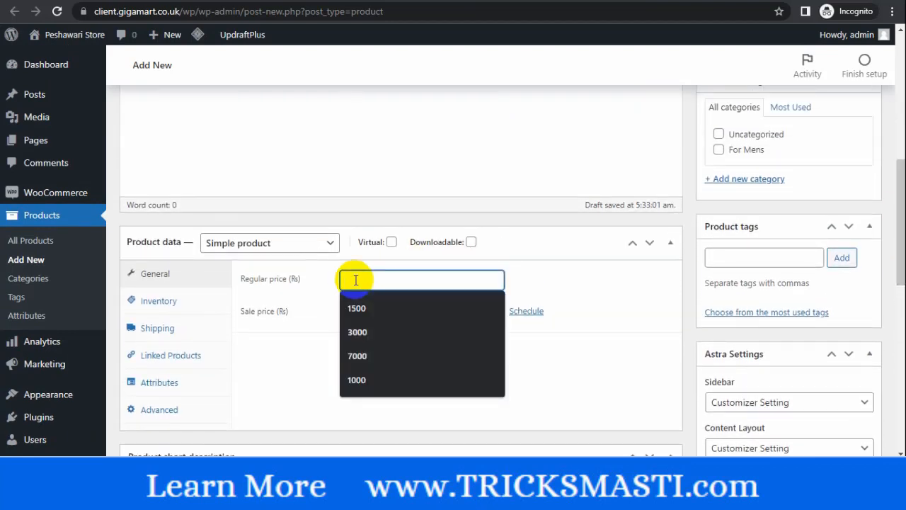
{"action": "type", "text": "1000"}
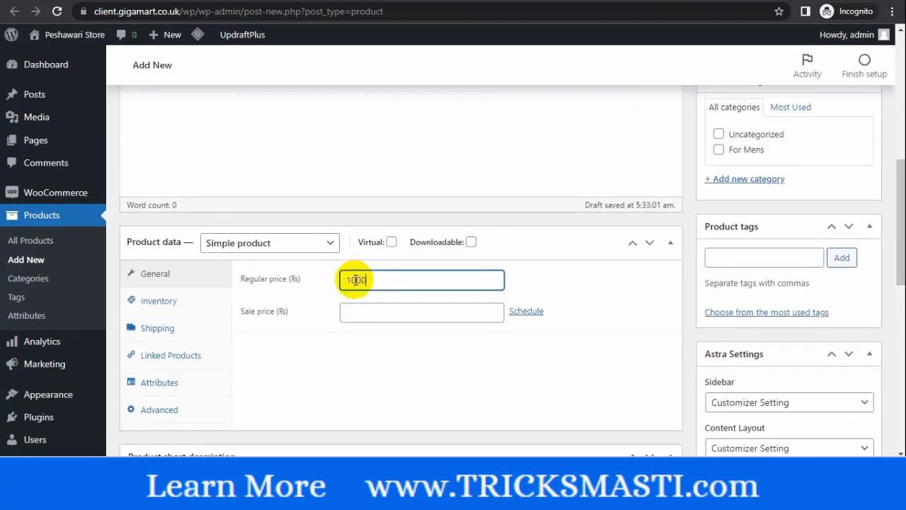
Publish Peshawari Chappal For mens with Private visibility in the For Mens category.
{"action": "left_click_drag", "start_coordinate": [898, 229], "coordinate": [898, 152]}
{"action": "left_click", "coordinate": [788, 202]}
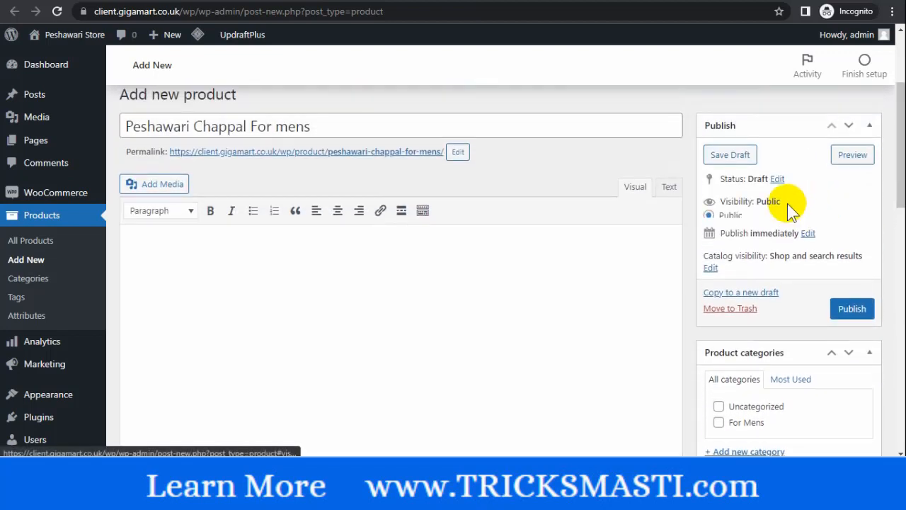
{"action": "left_click", "coordinate": [709, 243]}
{"action": "left_click", "coordinate": [717, 268]}
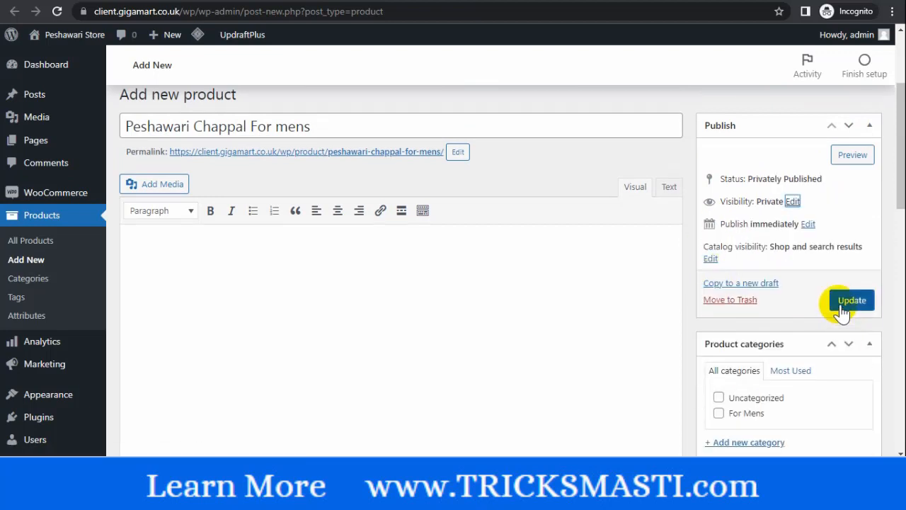
{"action": "left_click", "coordinate": [725, 414]}
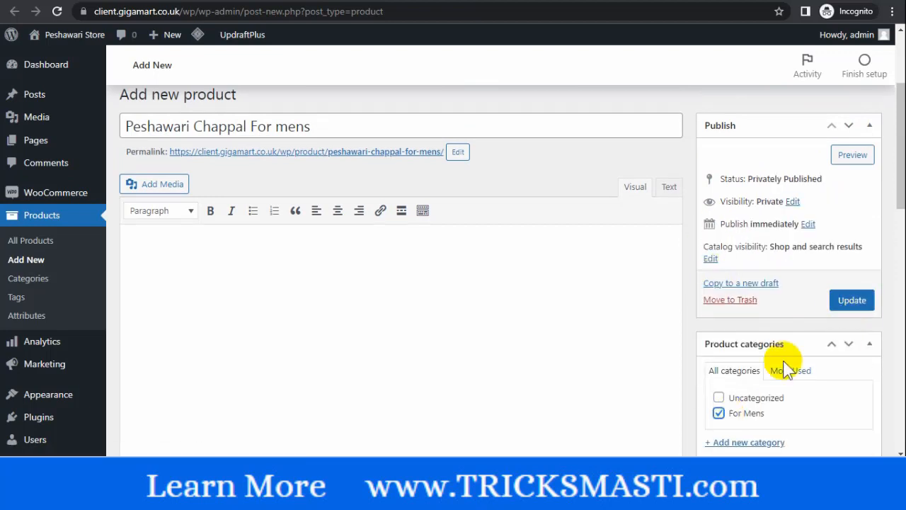
{"action": "left_click", "coordinate": [841, 303]}
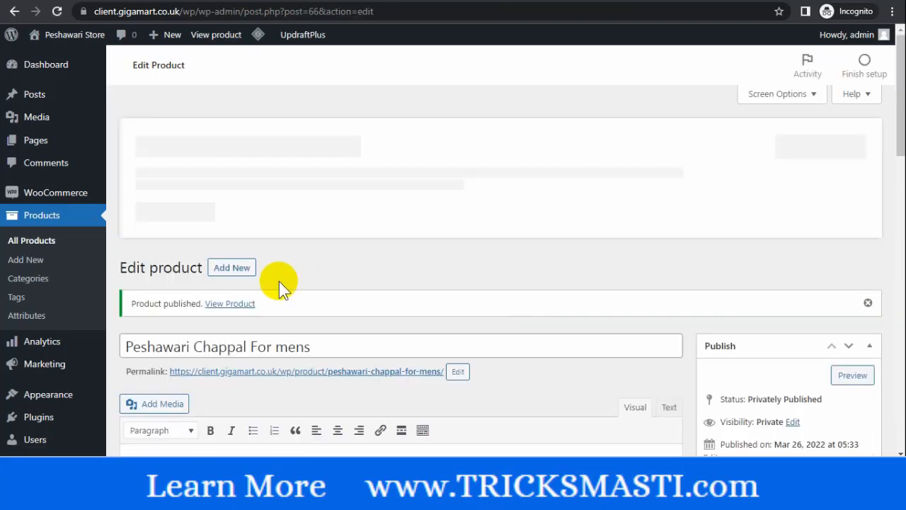
Create a further new product named "Peshawari Chappal For kids".
{"action": "left_click", "coordinate": [75, 263]}
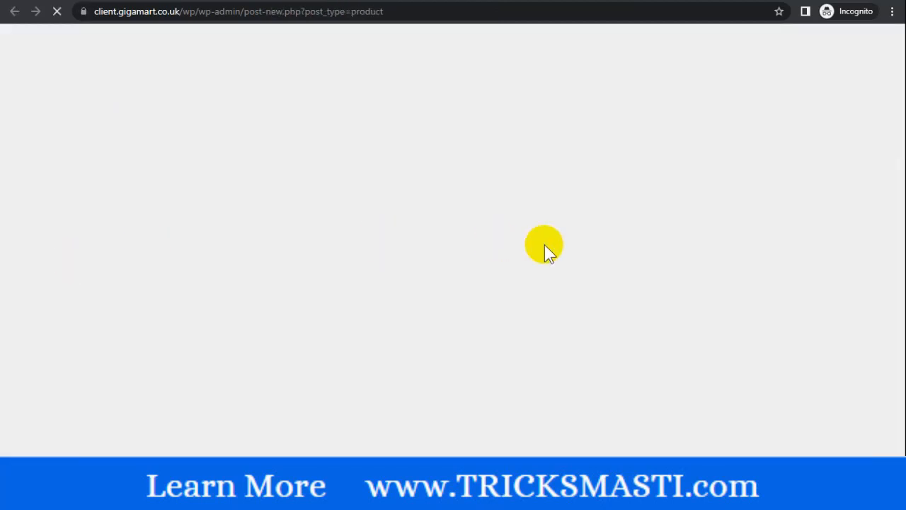
{"action": "type", "text": "Pes"}
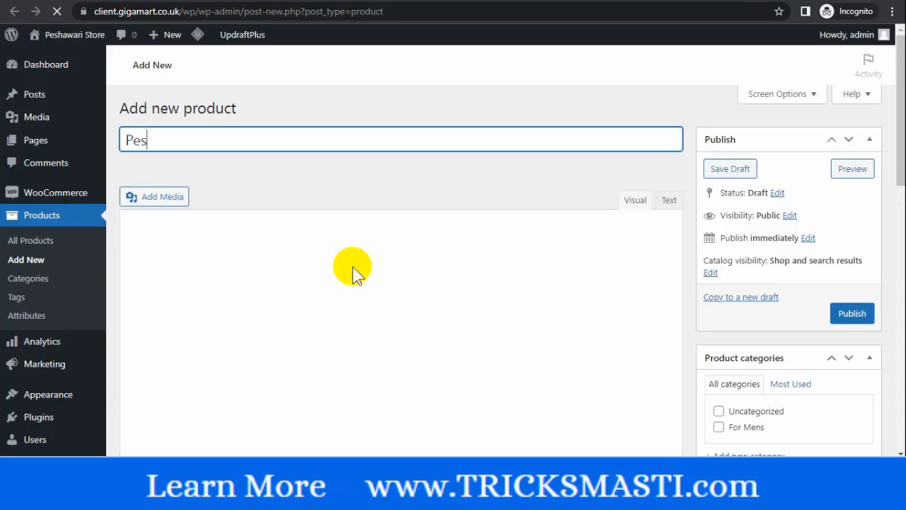
{"action": "type", "text": "hawari Chappal For kids"}
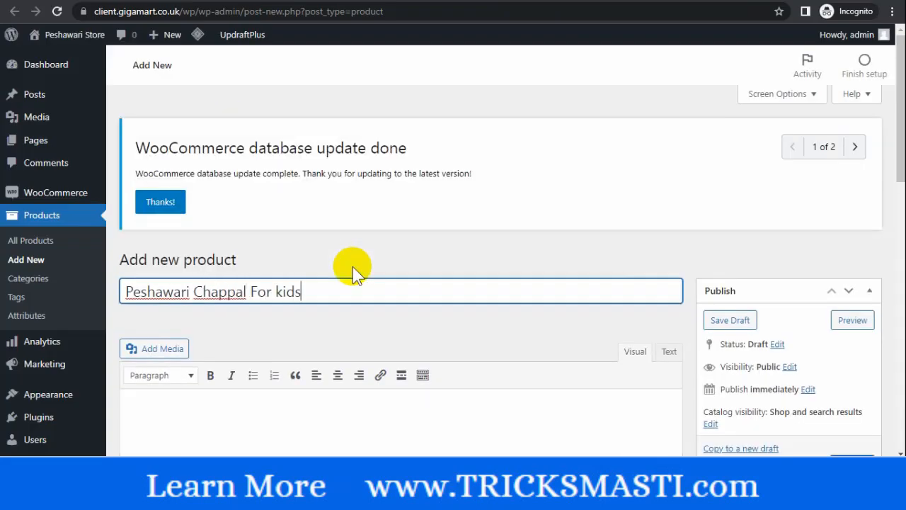
Assign the kids product to the For Mens category and enter its regular price.
{"action": "left_click_drag", "start_coordinate": [898, 138], "coordinate": [890, 273]}
{"action": "left_click", "coordinate": [719, 219]}
{"action": "left_click", "coordinate": [355, 266]}
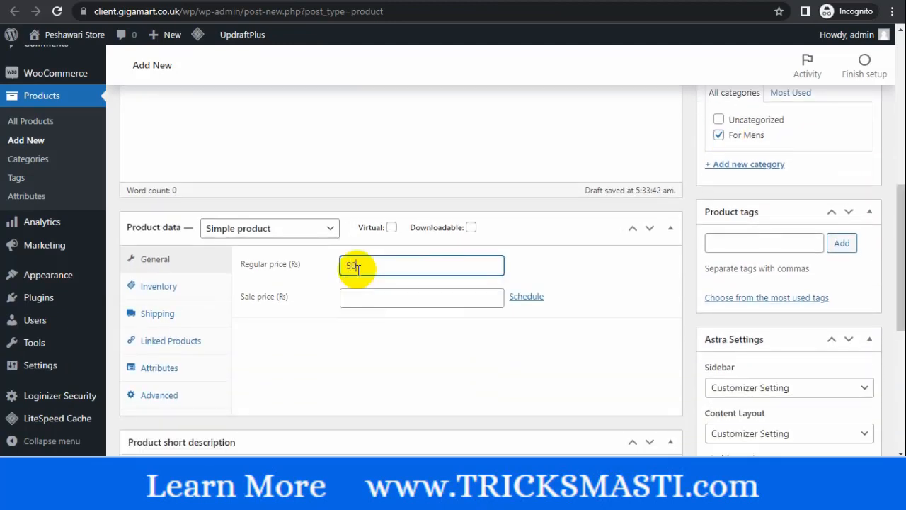
{"action": "type", "text": "900"}
Set the visibility of Peshawari Chappal For kids to Private and publish it.
{"action": "left_click_drag", "start_coordinate": [900, 259], "coordinate": [900, 180]}
{"action": "left_click", "coordinate": [789, 154]}
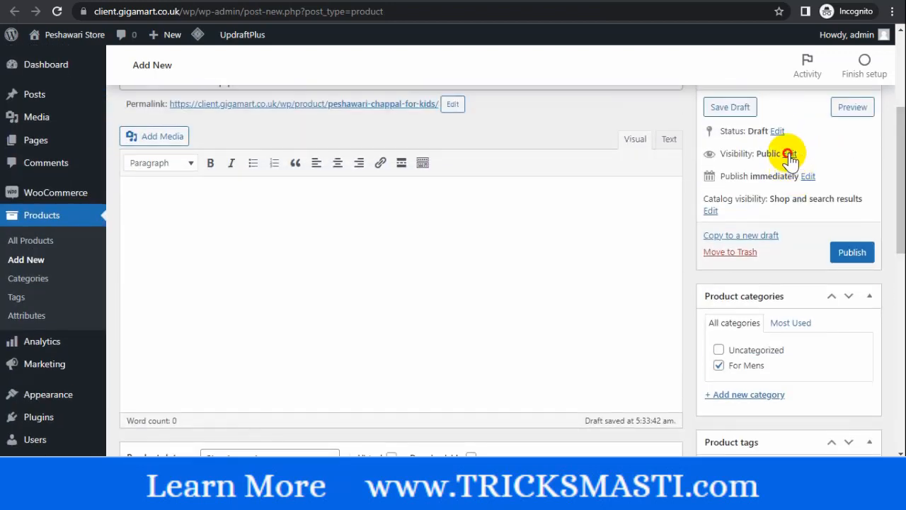
{"action": "left_click", "coordinate": [712, 196]}
{"action": "left_click", "coordinate": [714, 221]}
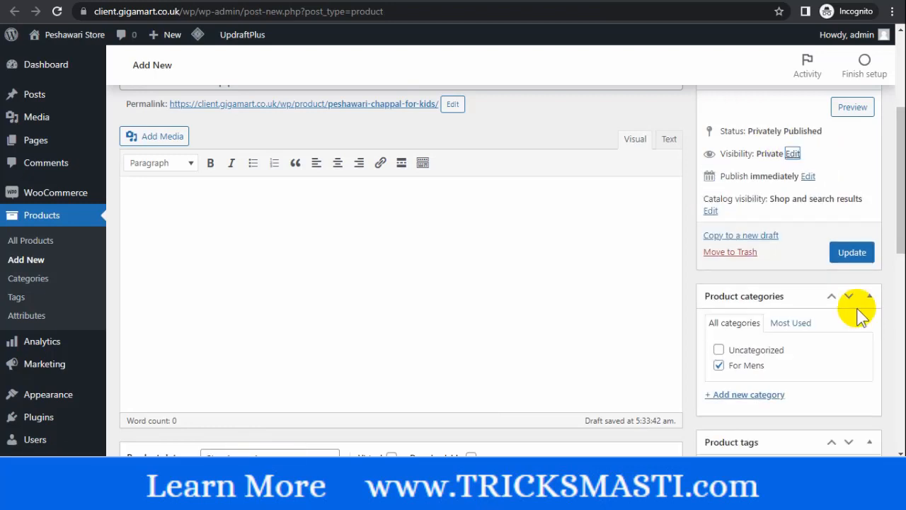
{"action": "left_click", "coordinate": [843, 253]}
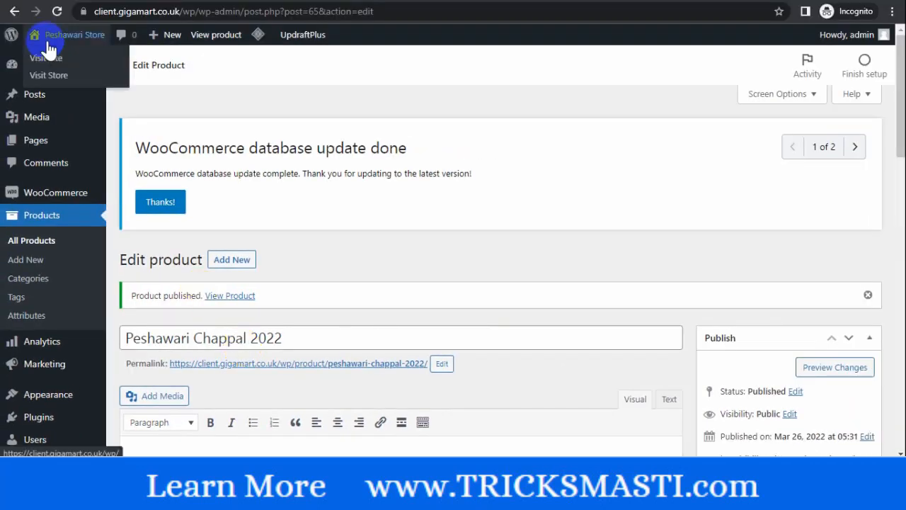
Reload the Peshawari Chappal 2022 edit page and add Peshawari Chappal For mens to its grouped products.
{"action": "left_click", "coordinate": [48, 11]}
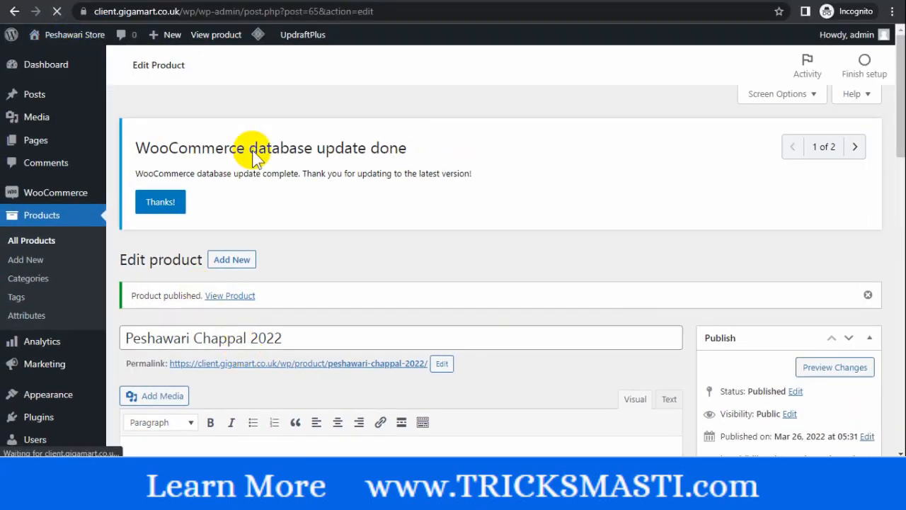
{"action": "scroll", "coordinate": [436, 222], "scroll_direction": "down", "scroll_amount": 8}
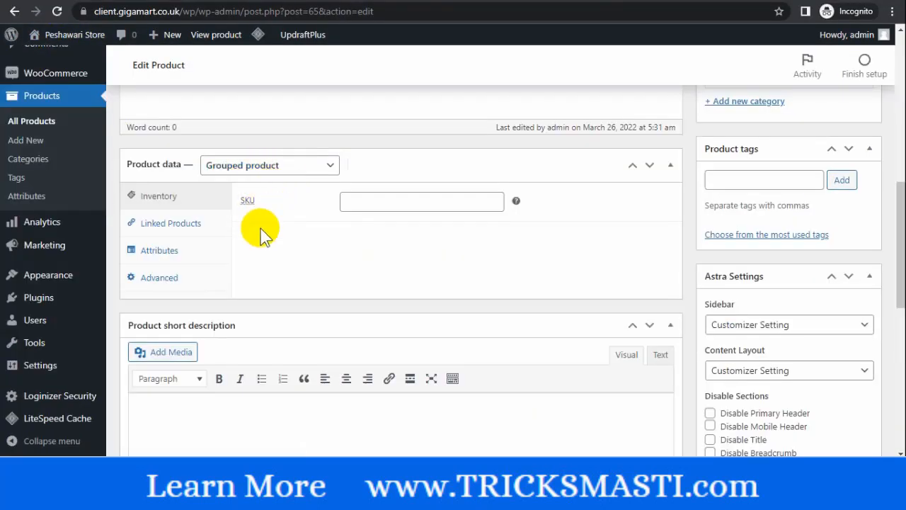
{"action": "mouse_move", "coordinate": [899, 235]}
{"action": "left_mouse_down"}
{"action": "mouse_move", "coordinate": [899, 132]}
{"action": "mouse_move", "coordinate": [902, 226]}
{"action": "left_mouse_up"}
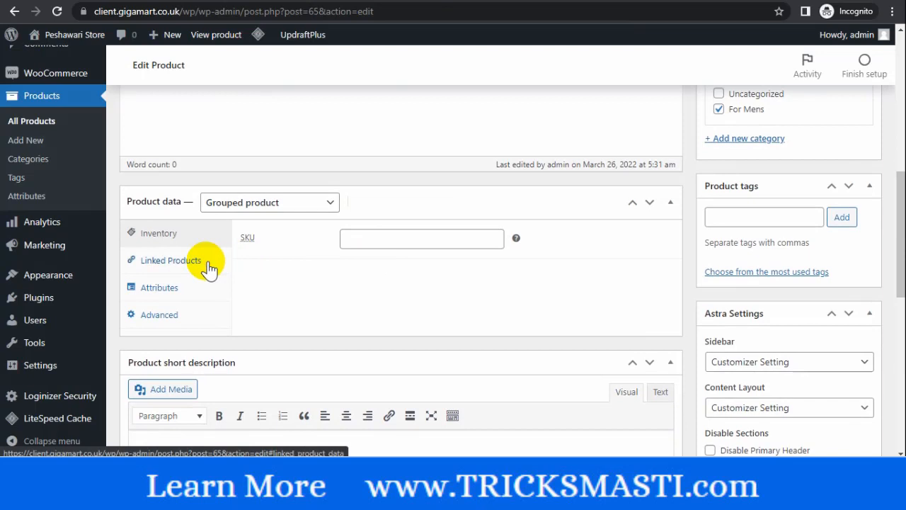
{"action": "left_click", "coordinate": [184, 261]}
{"action": "left_click", "coordinate": [464, 242]}
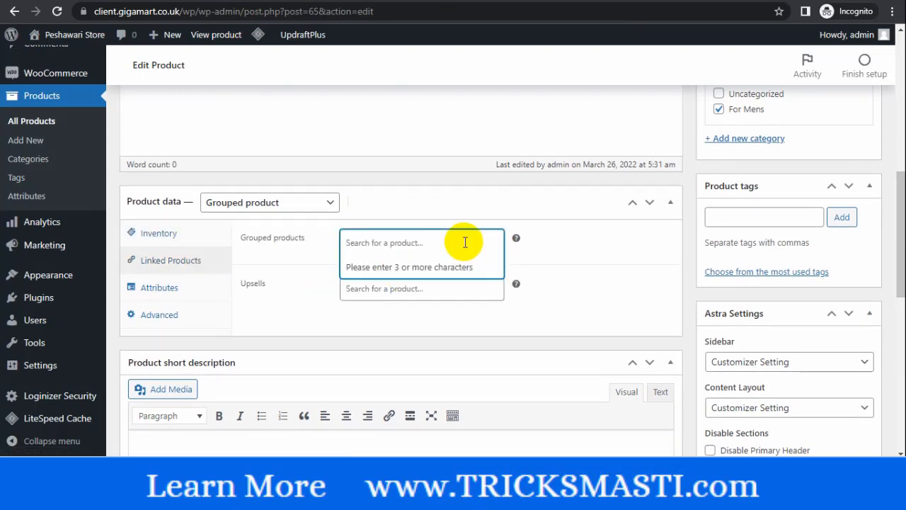
{"action": "type", "text": "peshaw"}
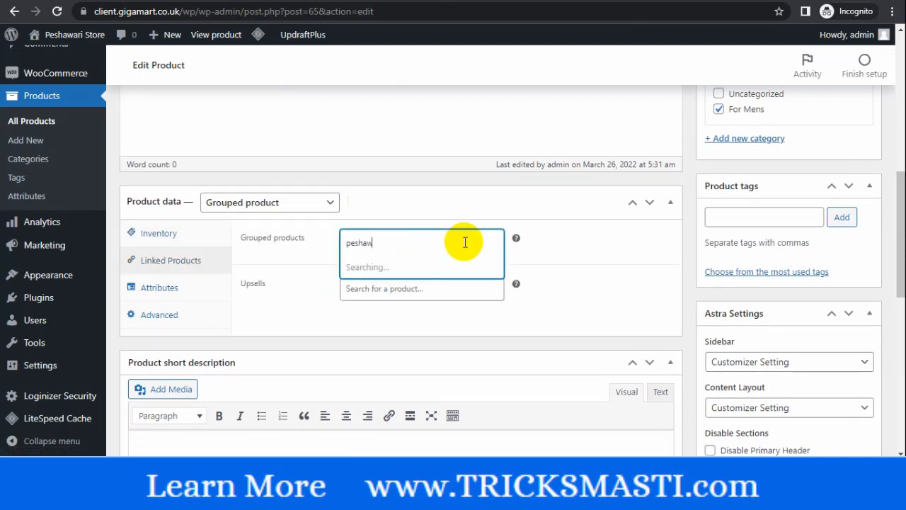
{"action": "type", "text": "ari chappal for men"}
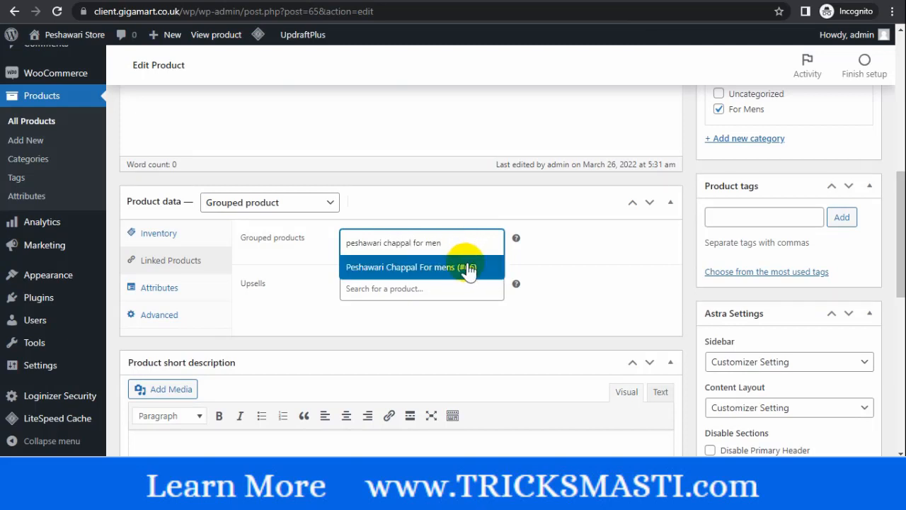
{"action": "left_click", "coordinate": [482, 270]}
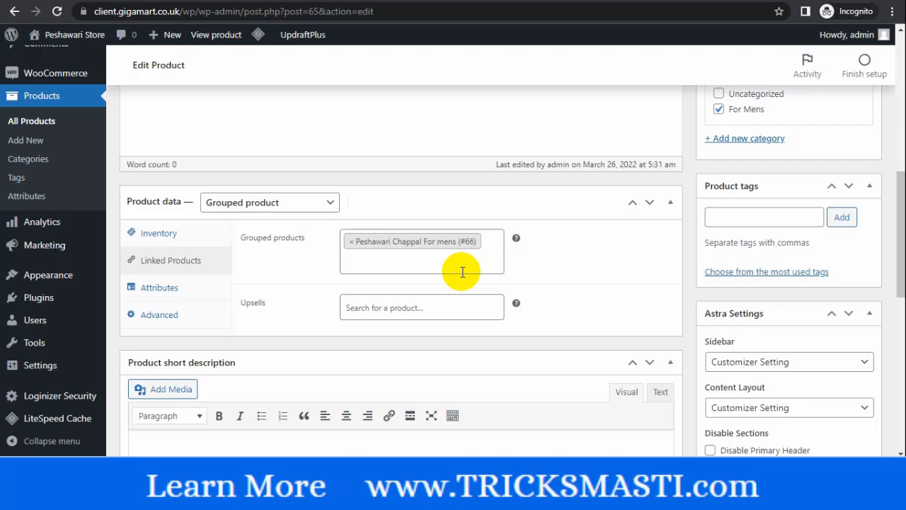
Add Peshawari Chappal For kids to the grouped products and update Peshawari Chappal 2022.
{"action": "type", "text": "peshawari chappal for kids"}
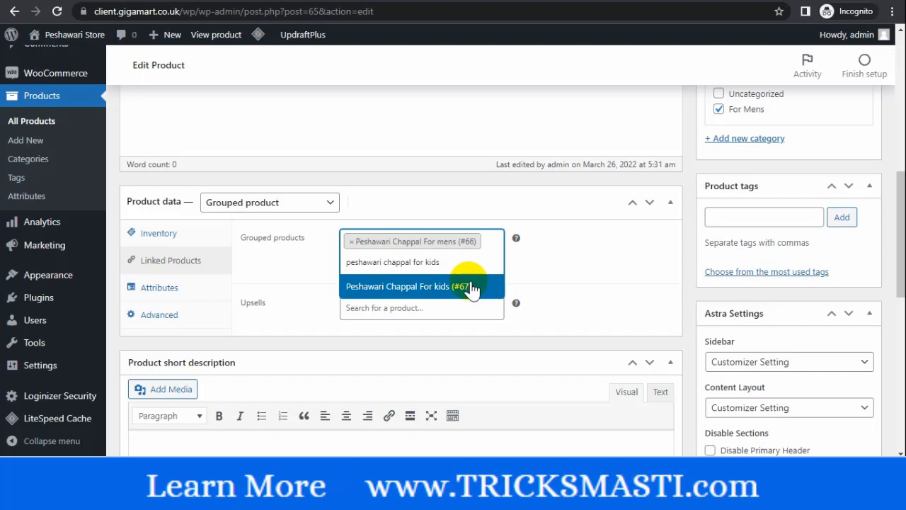
{"action": "left_click", "coordinate": [472, 285]}
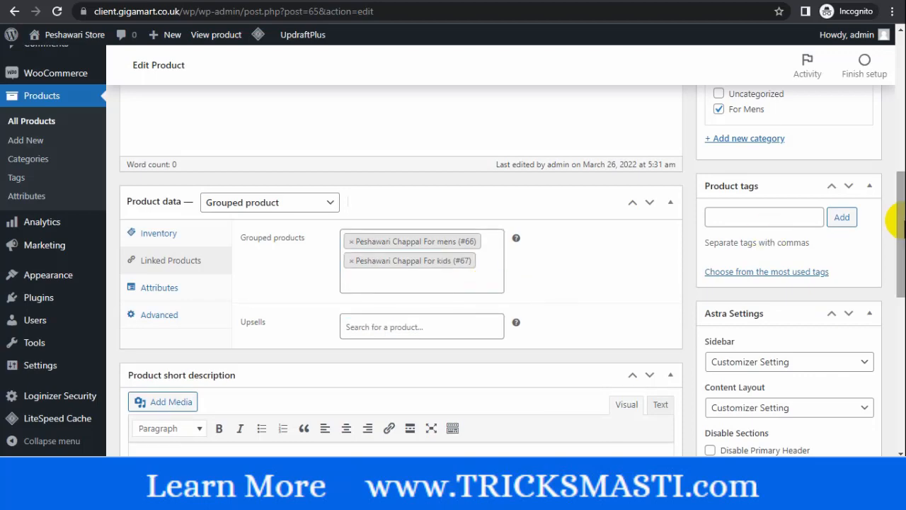
{"action": "left_click_drag", "start_coordinate": [900, 228], "coordinate": [902, 167]}
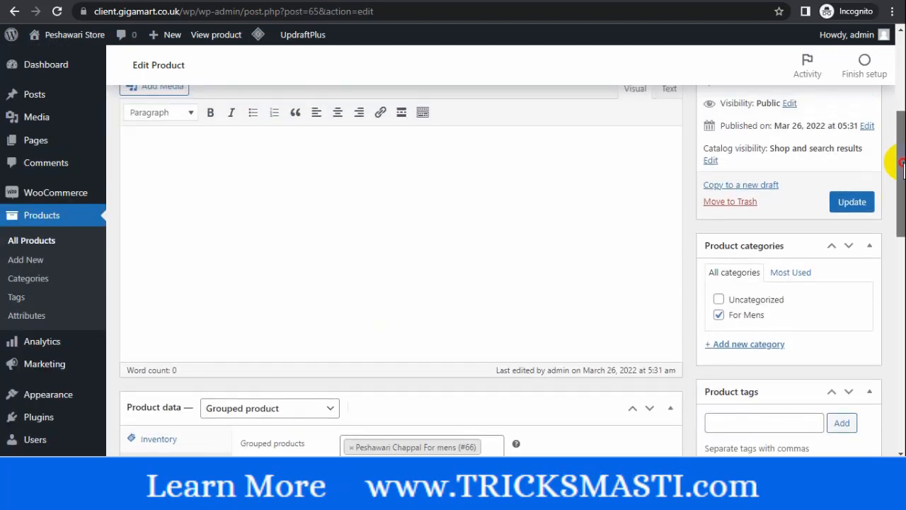
{"action": "left_click", "coordinate": [852, 203]}
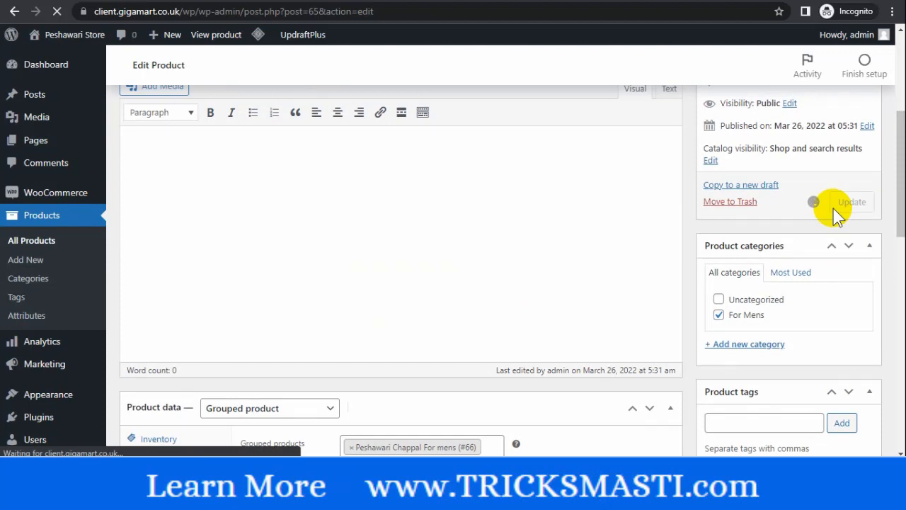
{"action": "left_click", "coordinate": [835, 215]}
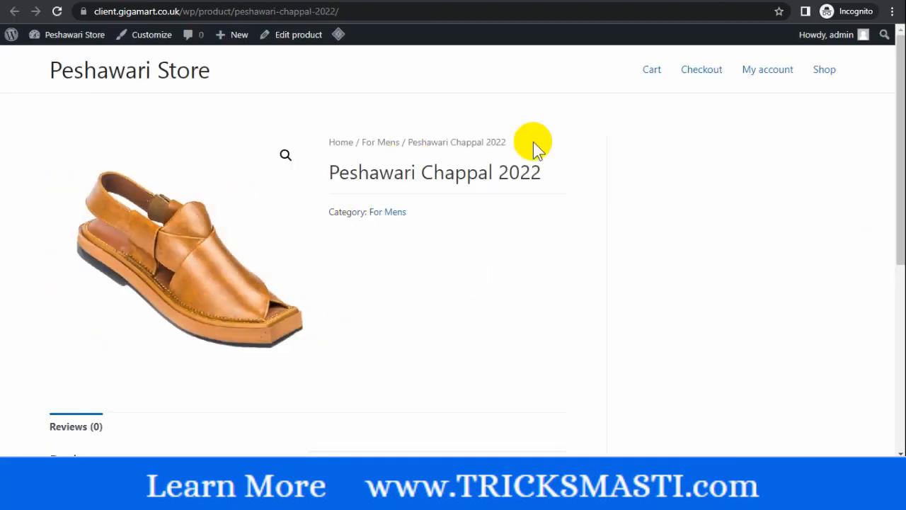
Reload the Peshawari Chappal 2022 store page and examine its title, grouped items, prices and the mens quantity field.
{"action": "left_click", "coordinate": [59, 14]}
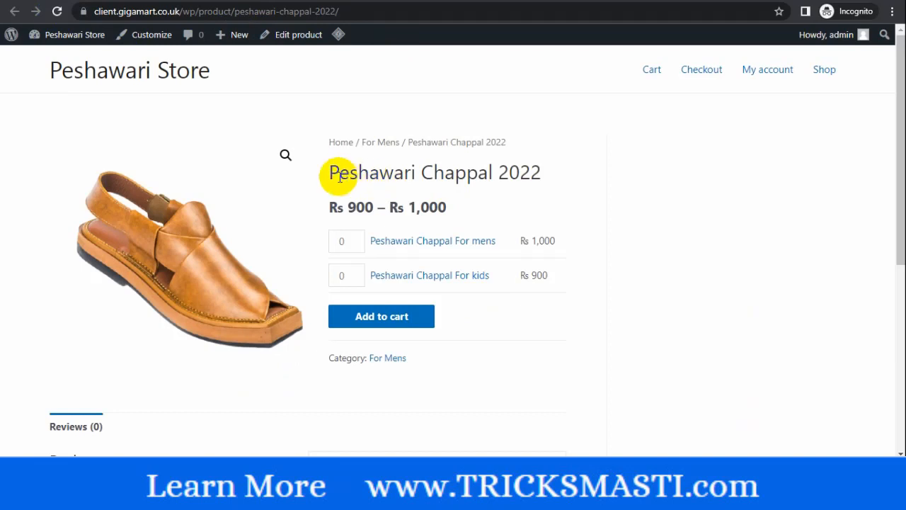
{"action": "left_click_drag", "start_coordinate": [328, 174], "coordinate": [541, 175]}
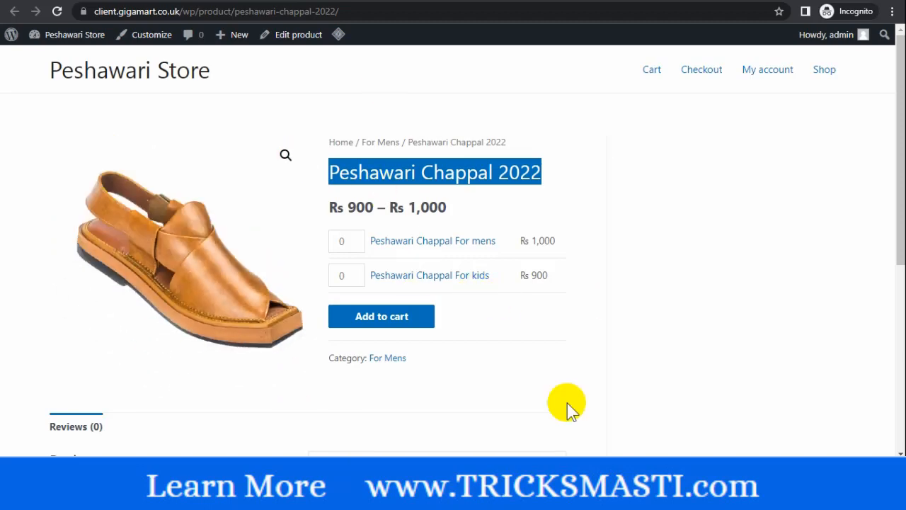
{"action": "left_click", "coordinate": [577, 350]}
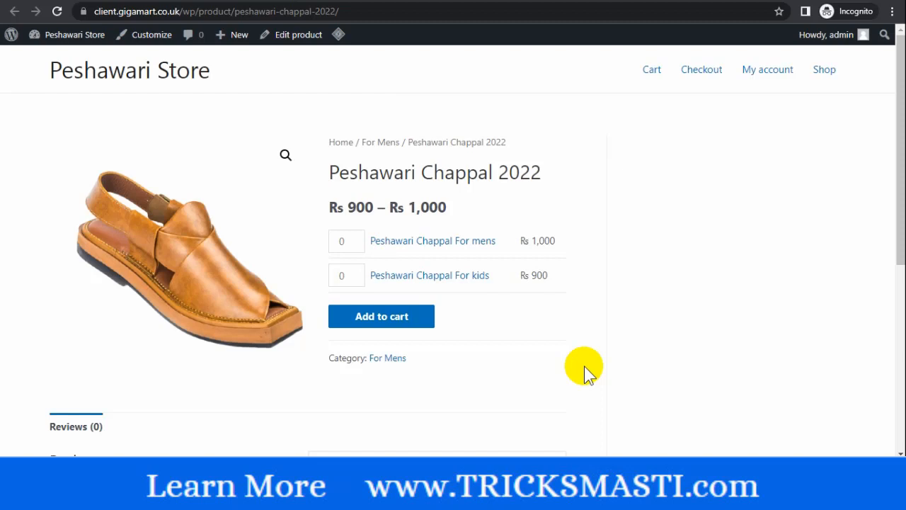
{"action": "left_click", "coordinate": [345, 242]}
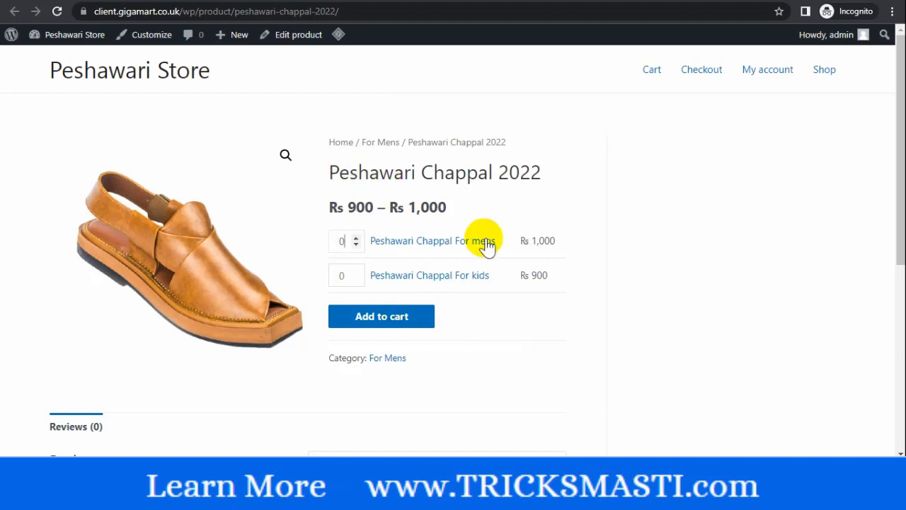